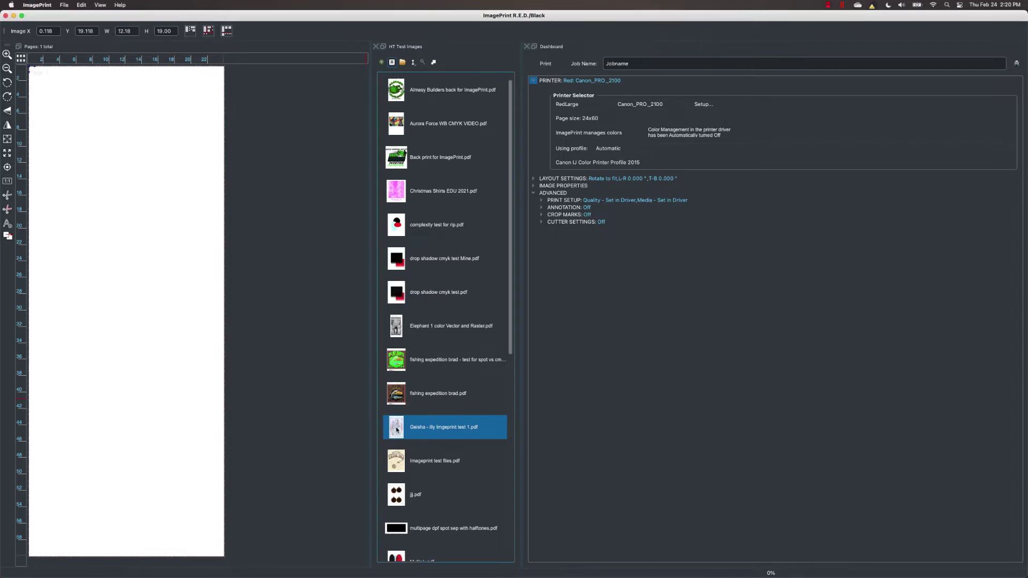
# - Place 'Geisha - illy Imgeprint test 1.pdf' from the HT Test Images browser onto the page
pyautogui.moveTo(397, 429); pyautogui.dragTo(106, 248)
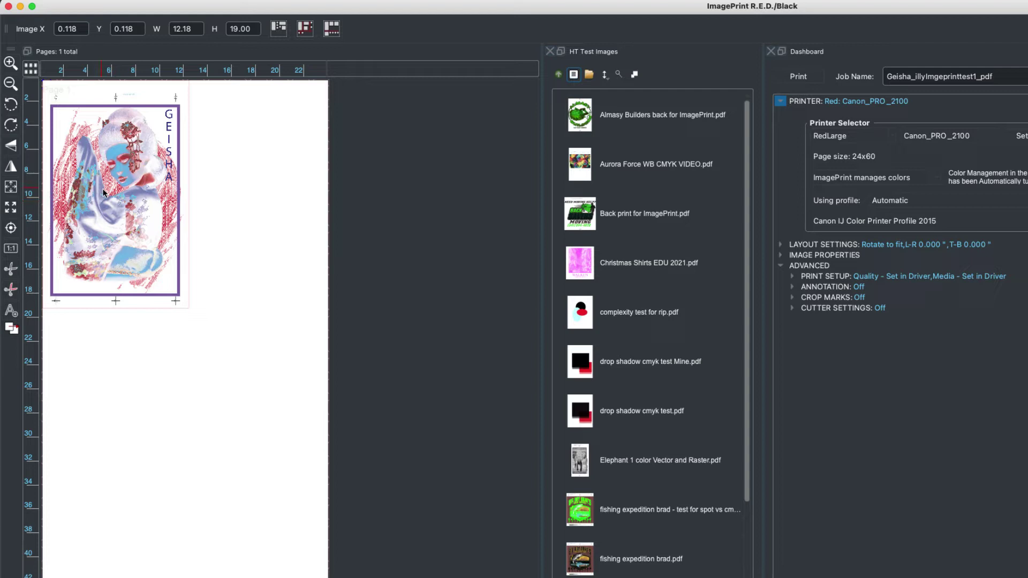
# - Generate Separations for the placed Geisha image from its context menu
pyautogui.rightClick(101, 190)
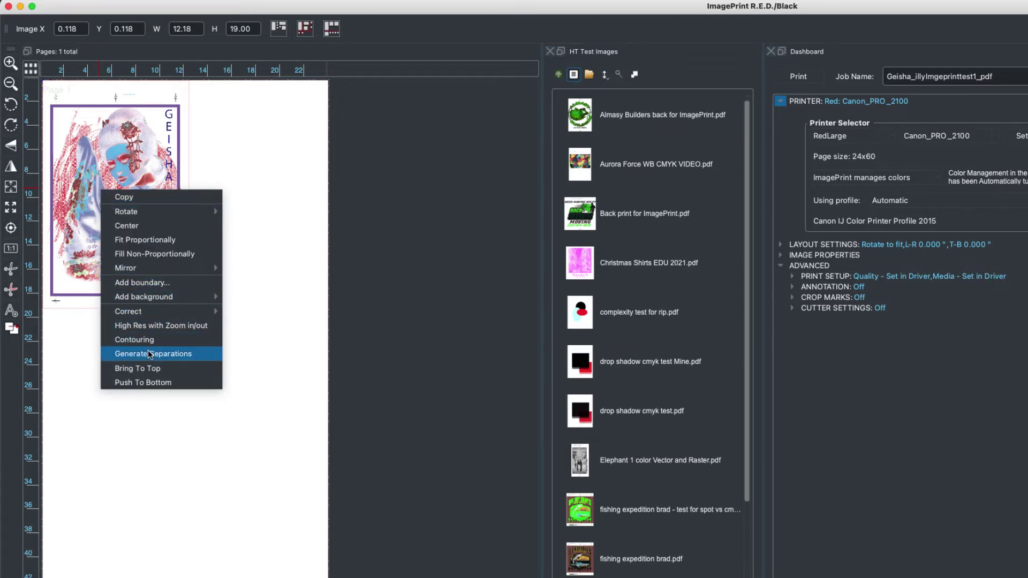
pyautogui.click(150, 354)
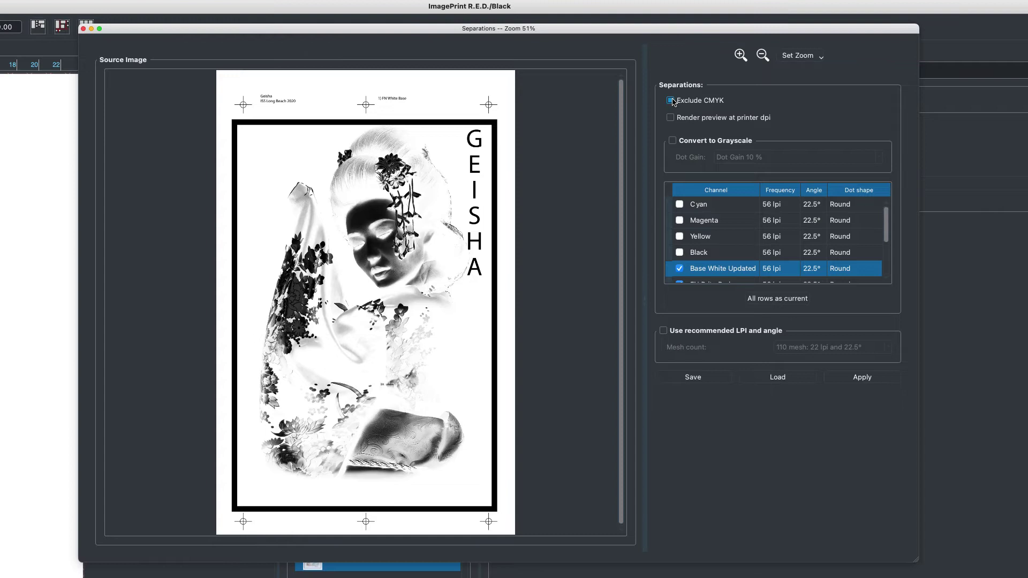
# - Enable Exclude CMYK and review the remaining spot channels in the channel list
pyautogui.click(671, 101)
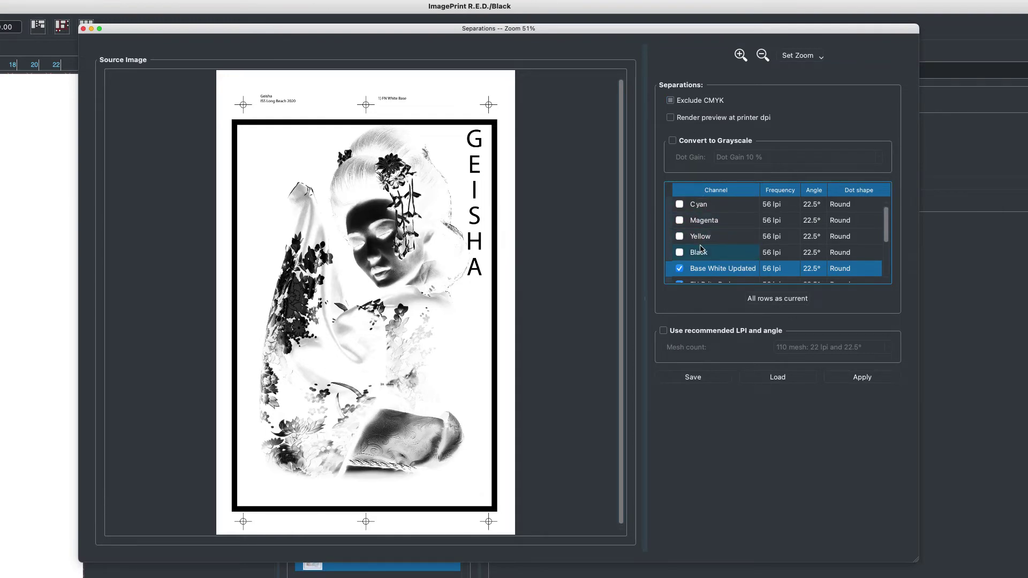
pyautogui.scroll(-5, 700, 248)
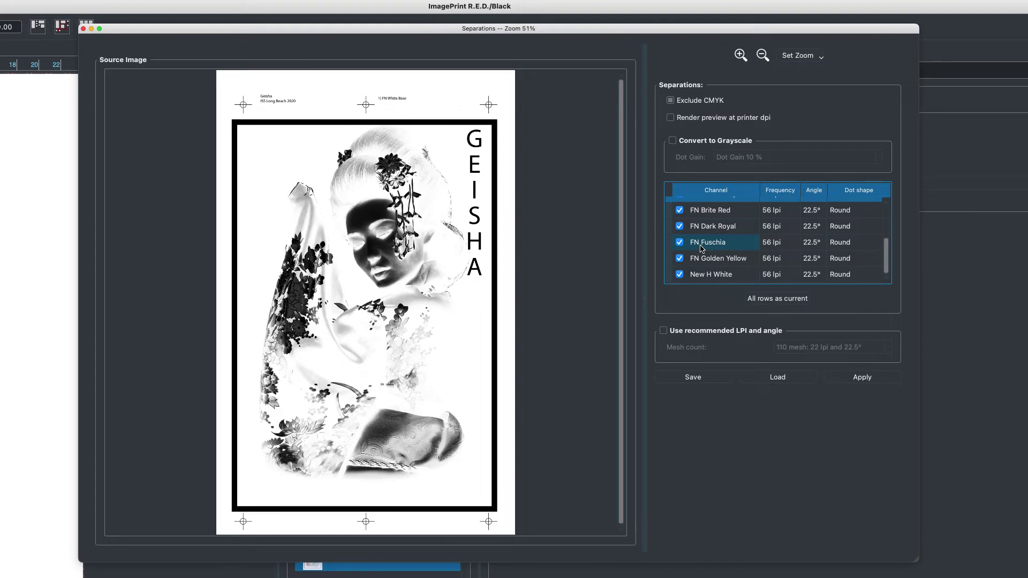
pyautogui.scroll(3, 700, 248)
pyautogui.scroll(-1, 700, 248)
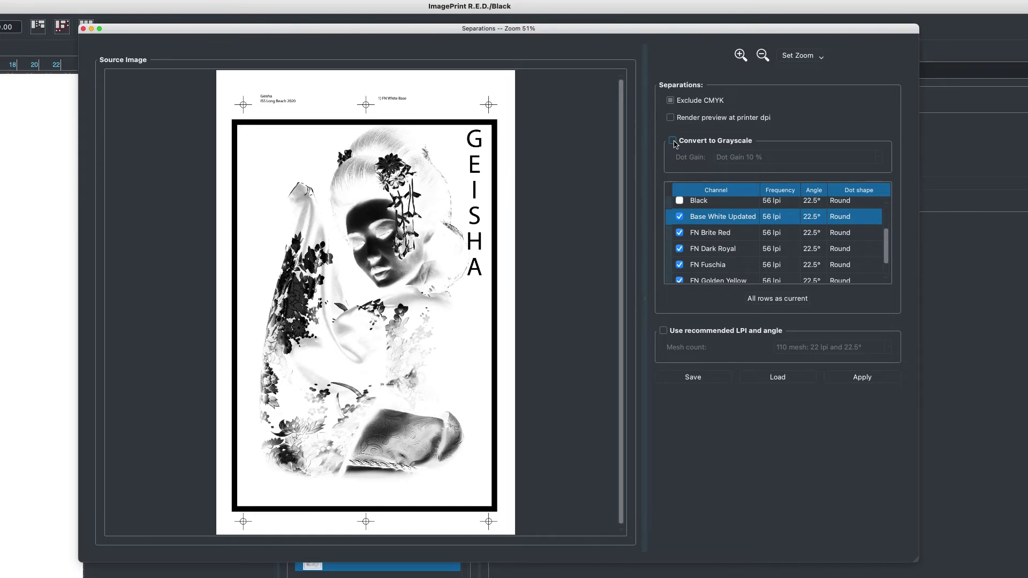
pyautogui.click(673, 141)
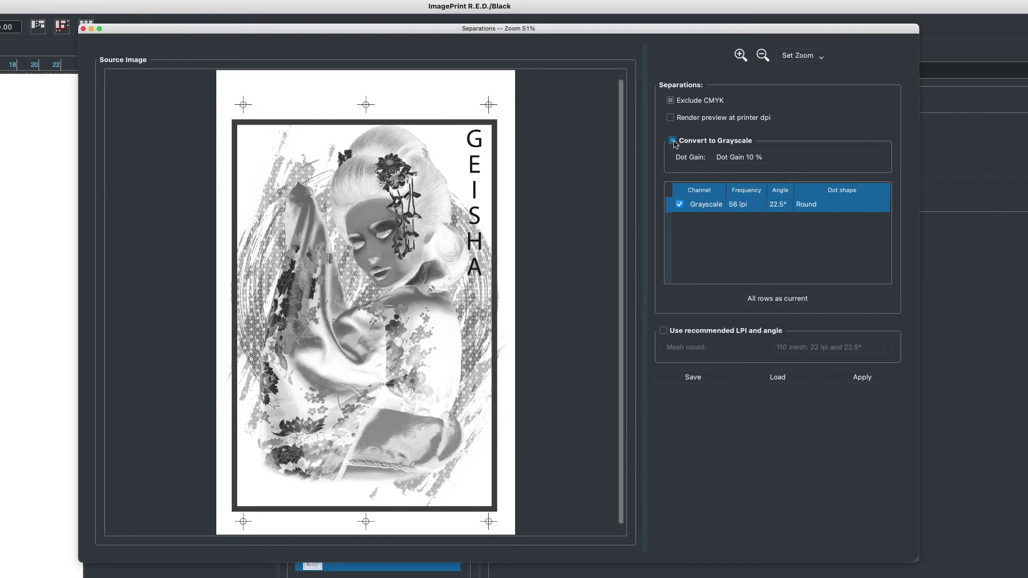
pyautogui.click(673, 141)
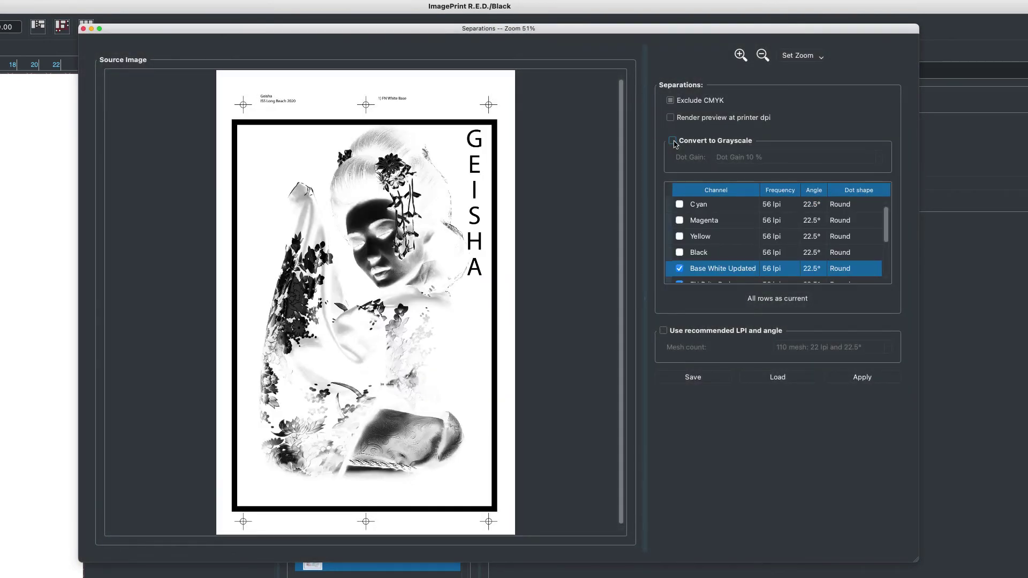
# - Preview FN Brite Red, FN Dark Royal, FN Golden Yellow, New H White, then FN Fuschia plates
pyautogui.scroll(-4, 708, 232)
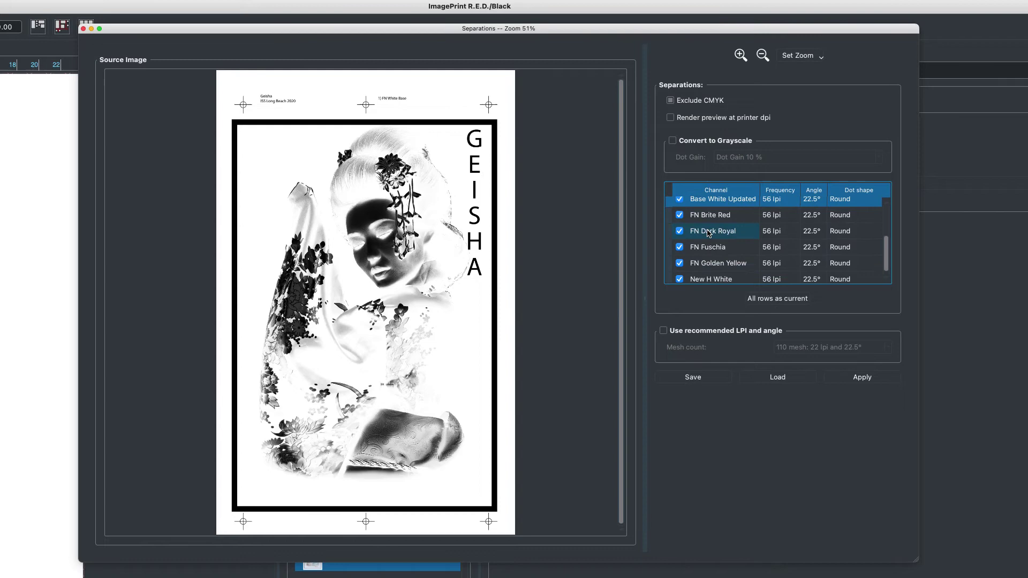
pyautogui.click(708, 216)
pyautogui.click(700, 234)
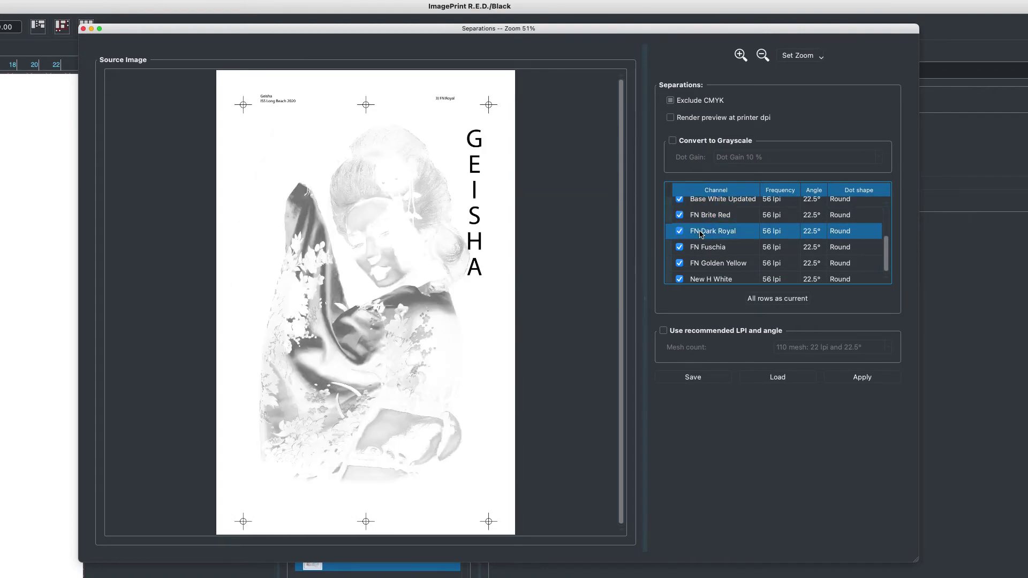
pyautogui.click(701, 249)
pyautogui.click(700, 265)
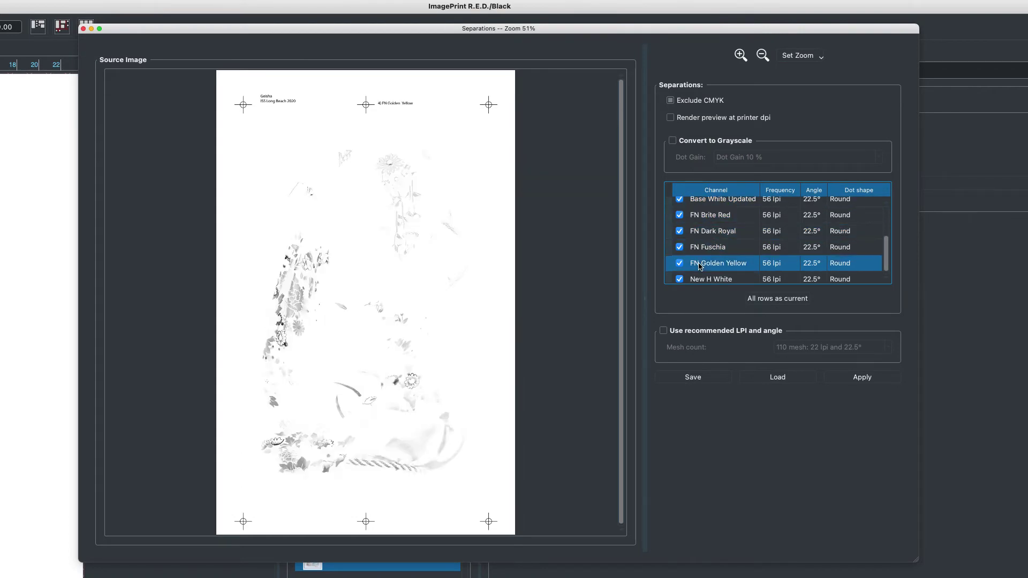
pyautogui.scroll(-1, 700, 266)
pyautogui.click(697, 276)
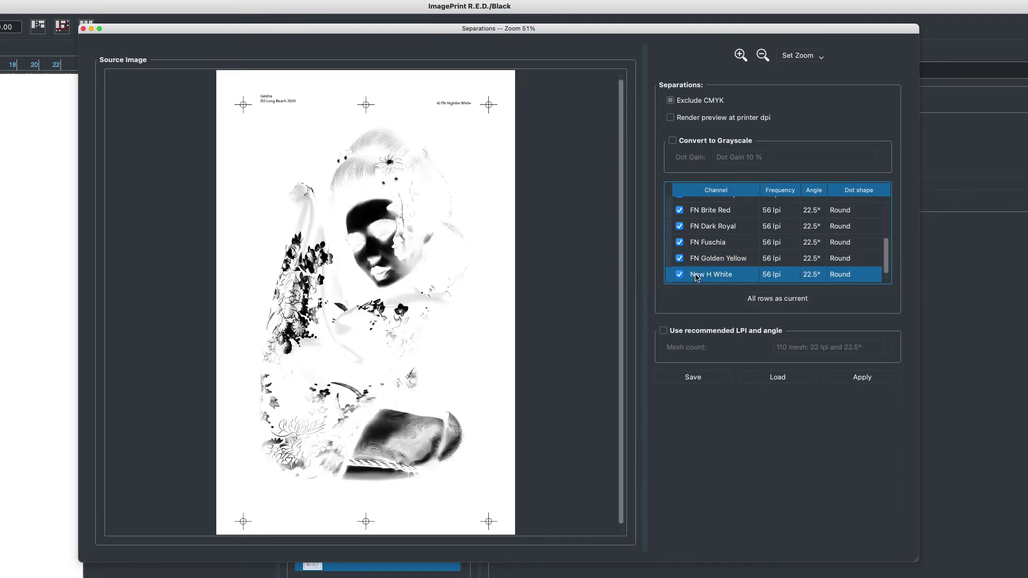
pyautogui.click(707, 248)
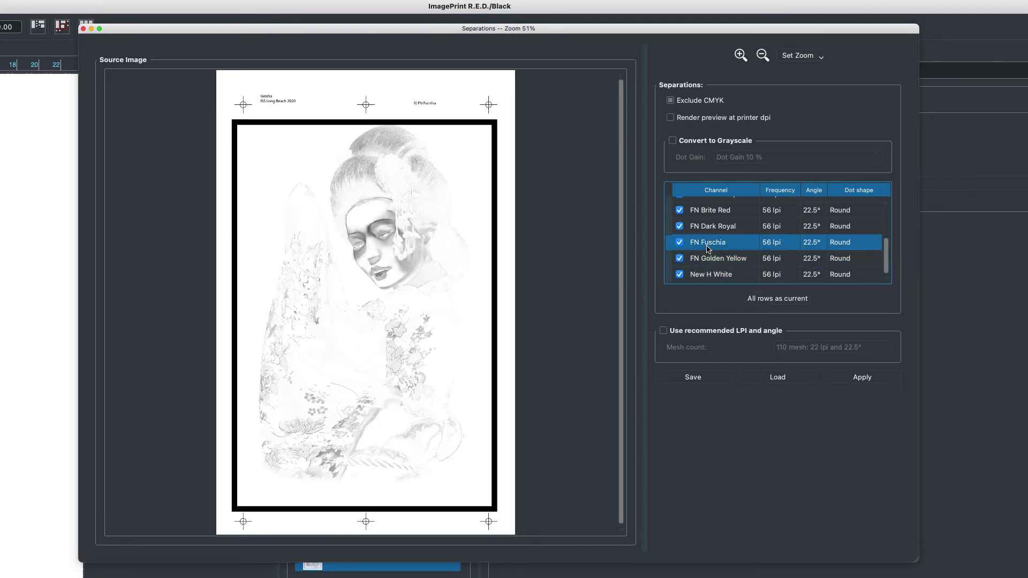
pyautogui.scroll(2, 707, 248)
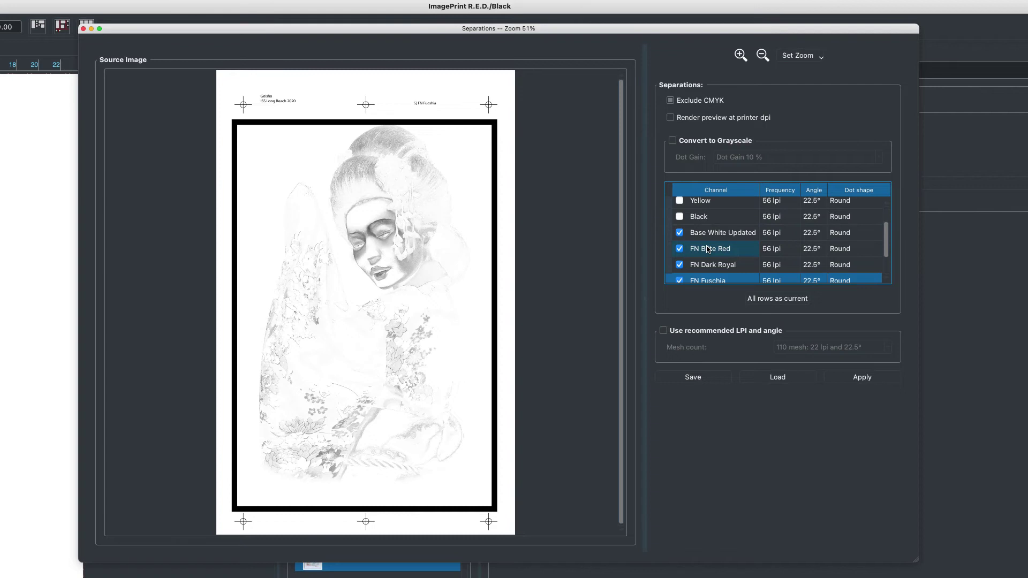
# - Toggle Base White Updated off, then back on in the separations
pyautogui.click(681, 234)
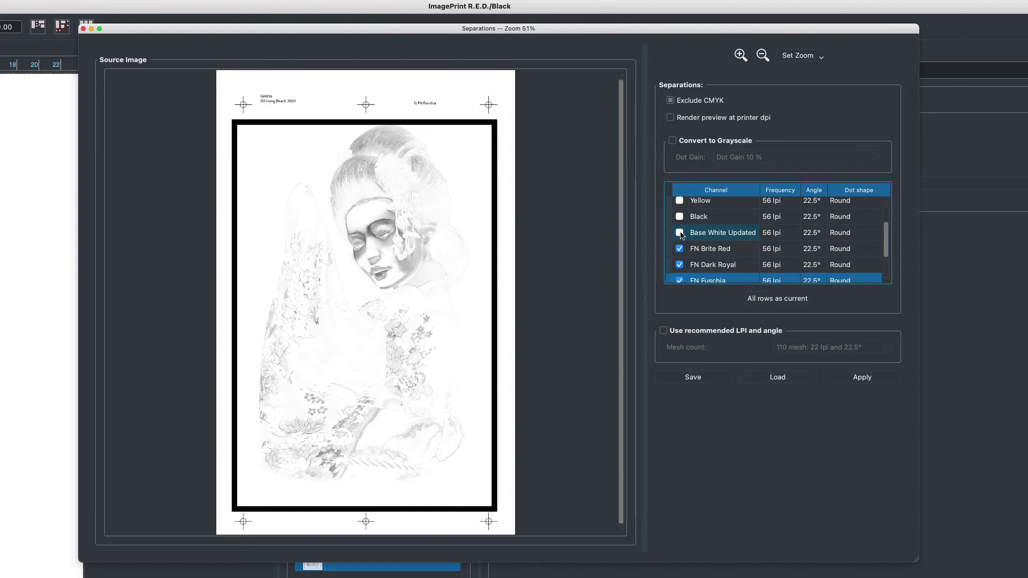
pyautogui.scroll(-3, 681, 234)
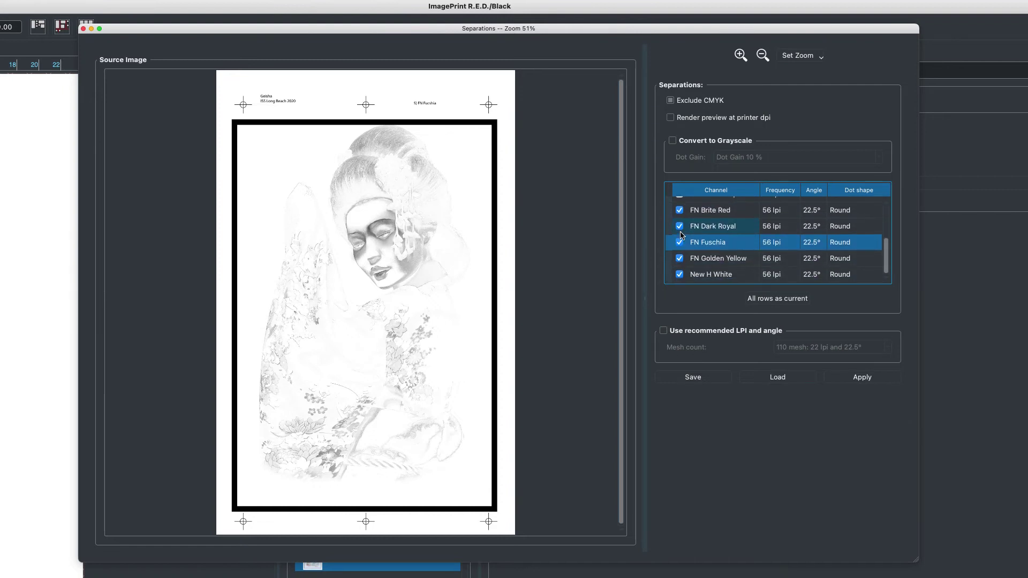
pyautogui.scroll(2, 681, 235)
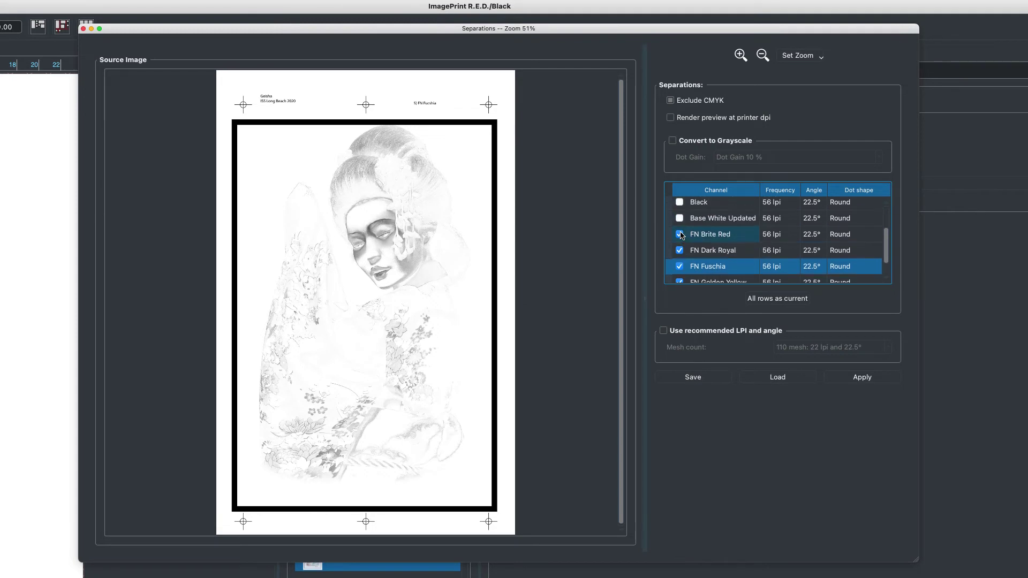
pyautogui.click(679, 219)
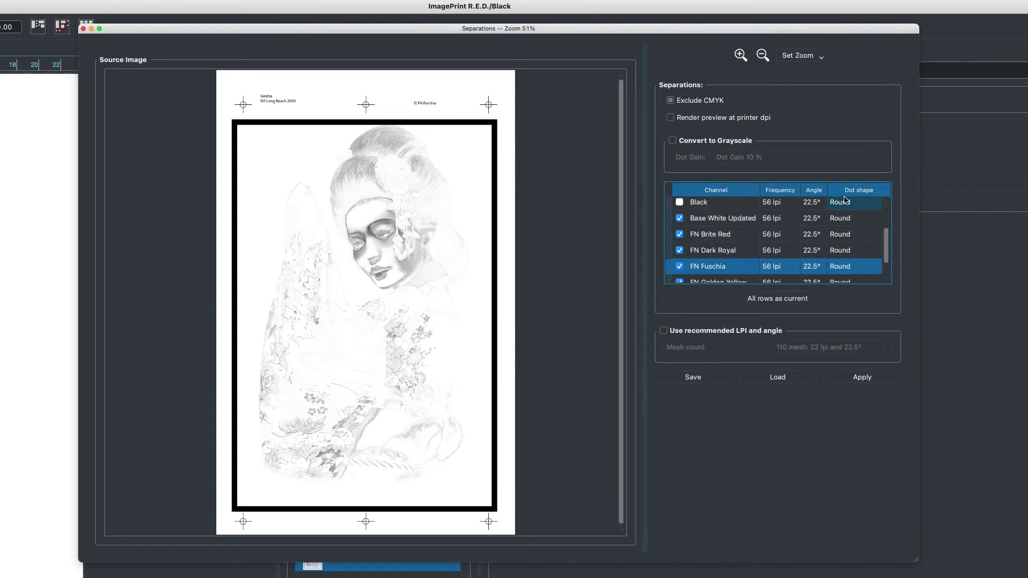
# - Set Base White Updated's frequency to 58 lpi and apply it to all channels
pyautogui.click(769, 220)
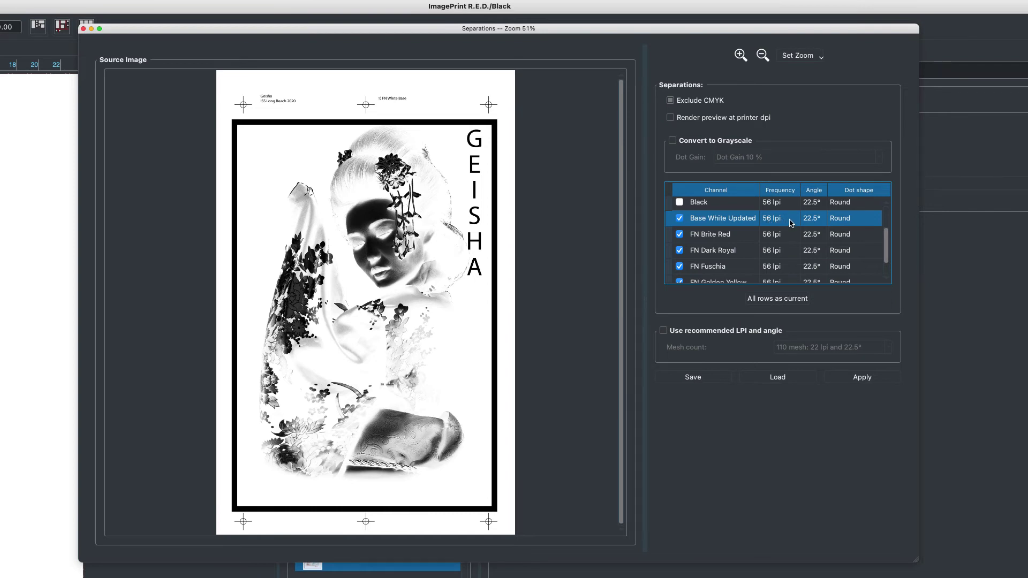
pyautogui.doubleClick(789, 219)
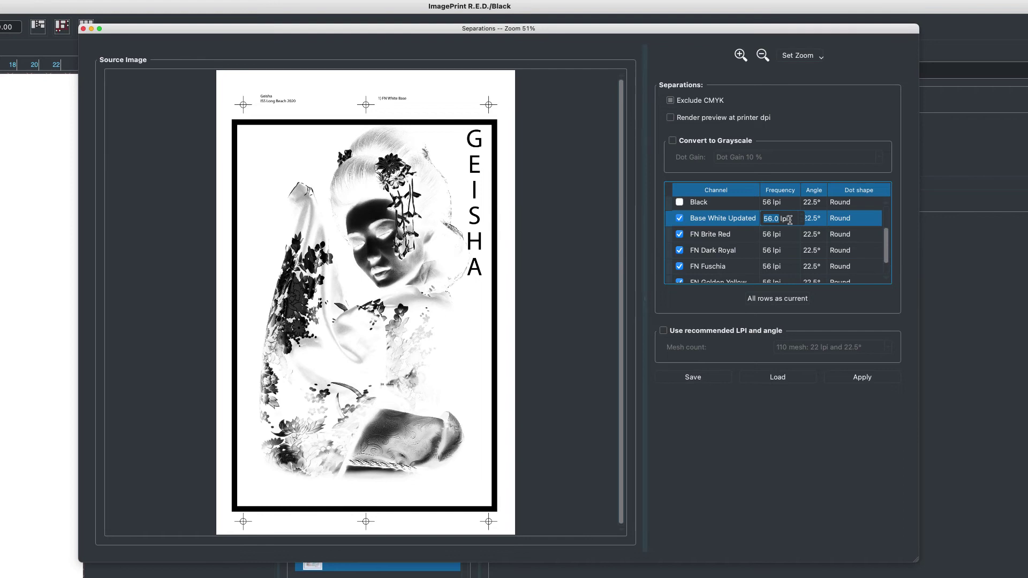
pyautogui.click(803, 216)
pyautogui.click(802, 216)
pyautogui.click(803, 216)
pyautogui.click(802, 222)
pyautogui.click(739, 238)
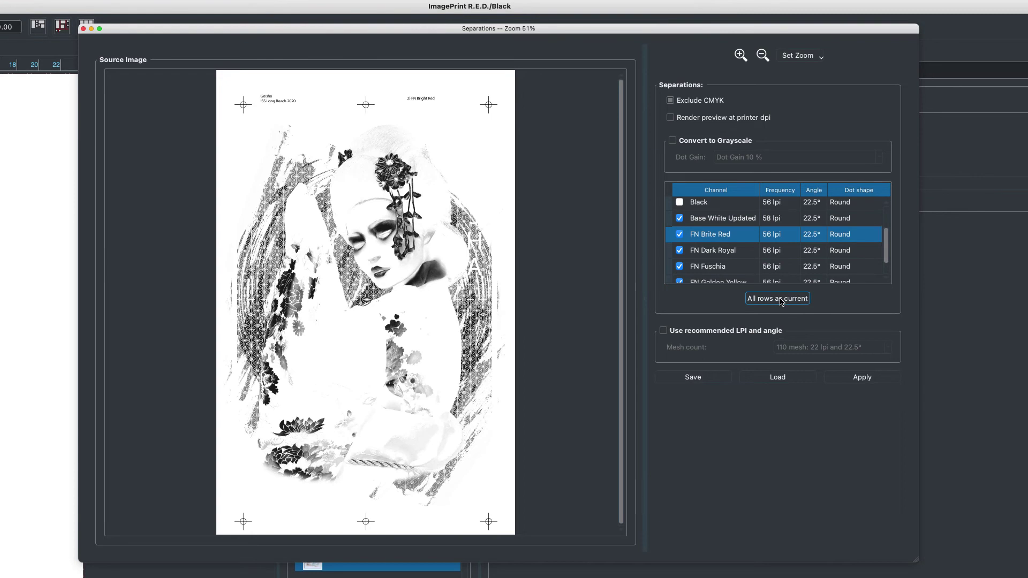
pyautogui.click(784, 220)
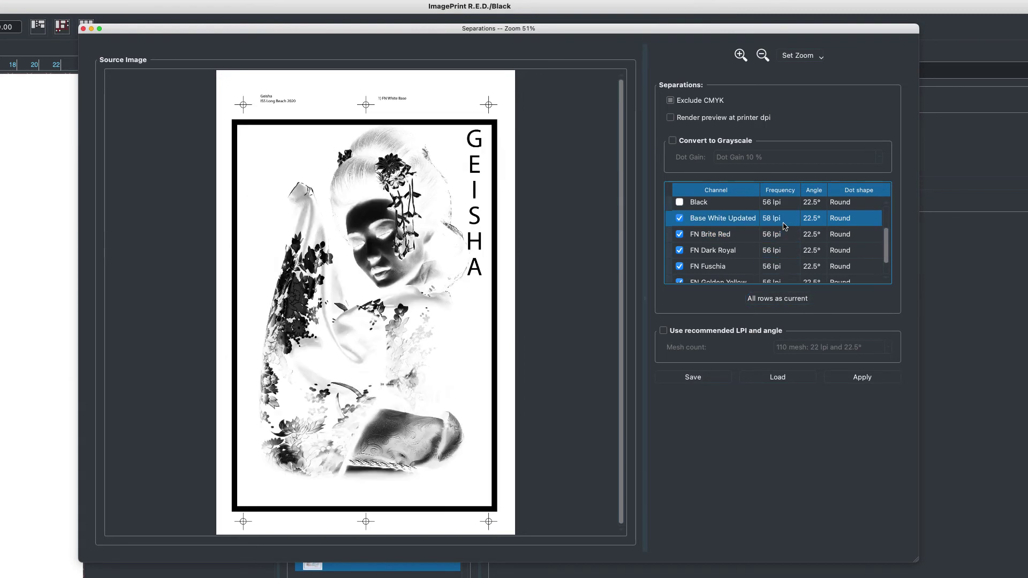
pyautogui.click(771, 300)
# - Turn on Use recommended LPI and angle and choose 230 mesh for 46 lpi, 22.5°
pyautogui.click(664, 331)
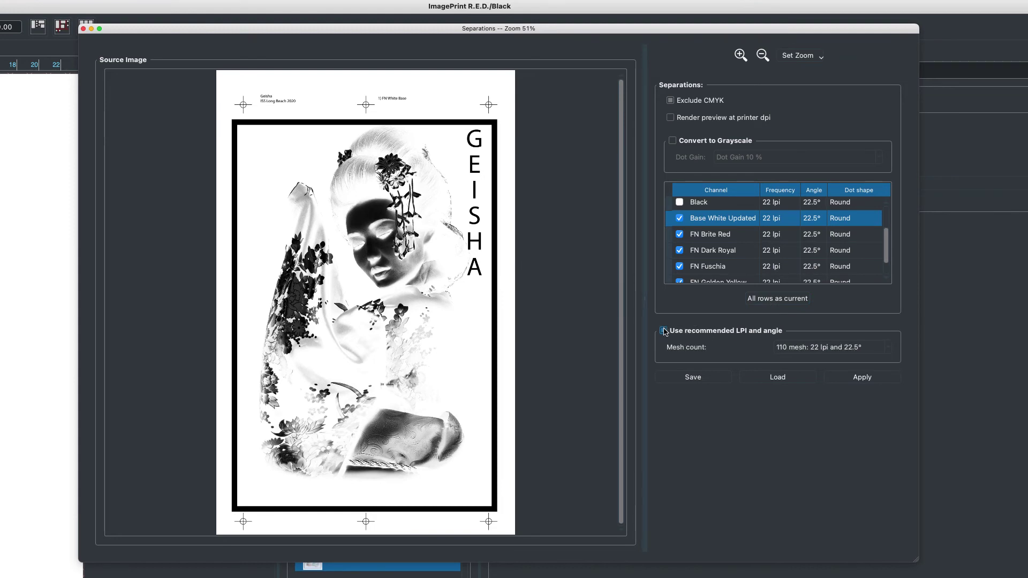
pyautogui.click(798, 348)
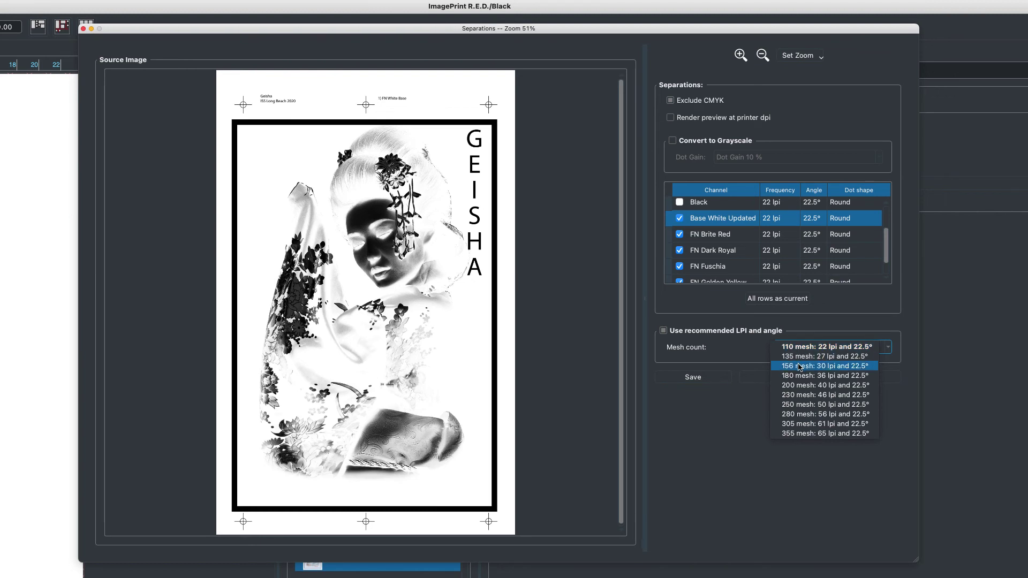
pyautogui.click(795, 396)
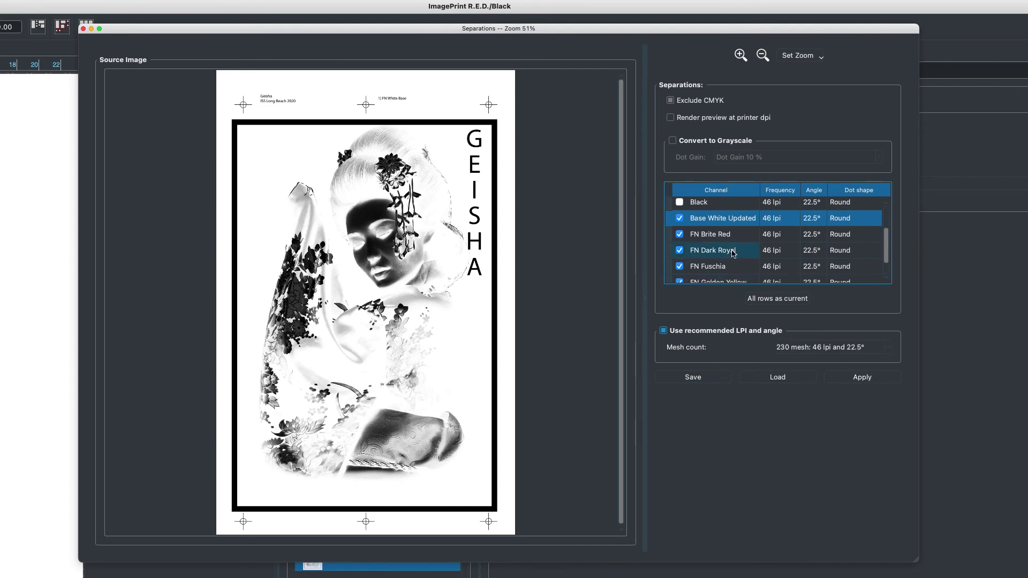
pyautogui.scroll(-1, 732, 253)
pyautogui.scroll(4, 732, 253)
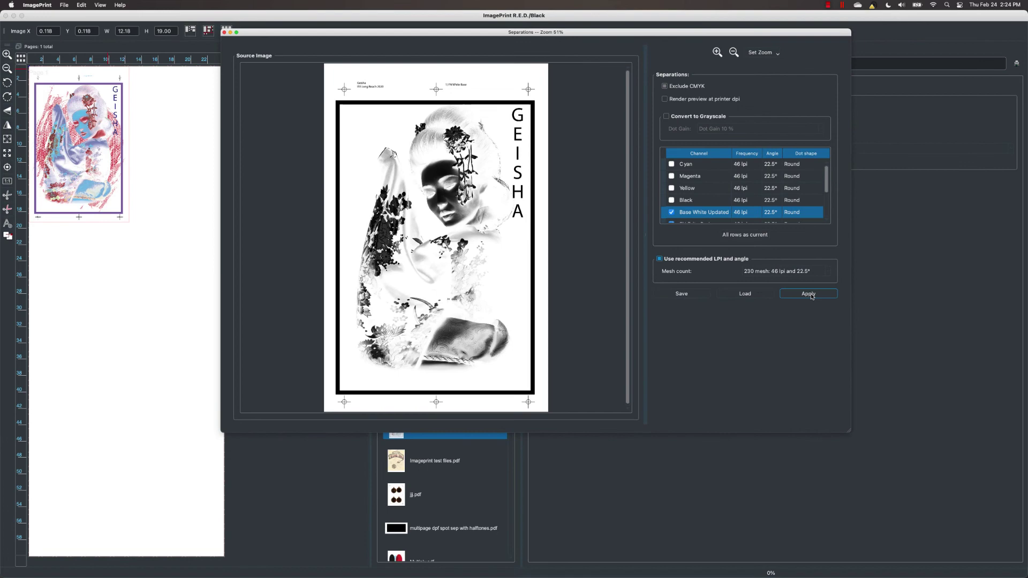
# - Apply the separations to the layout and nudge the lower-right plate to 0.580, 39.388
pyautogui.click(862, 376)
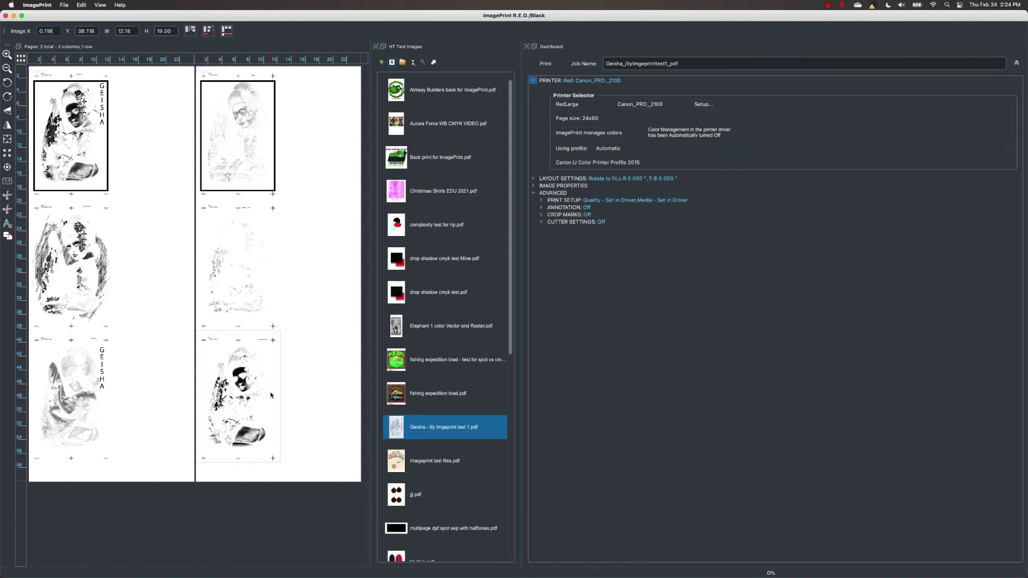
pyautogui.moveTo(252, 397)
pyautogui.mouseDown()
pyautogui.moveTo(317, 381)
pyautogui.moveTo(256, 406)
pyautogui.mouseUp()
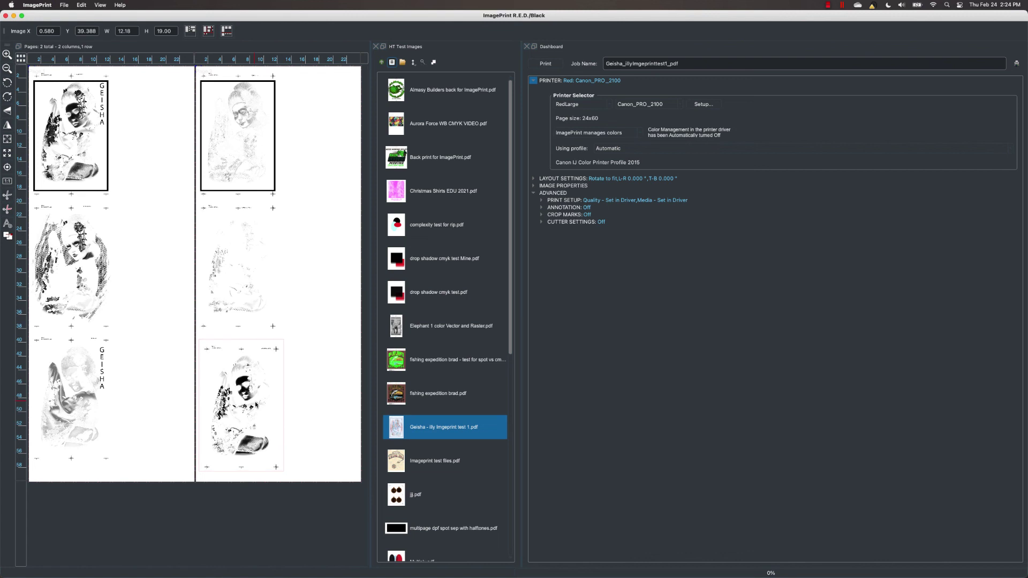